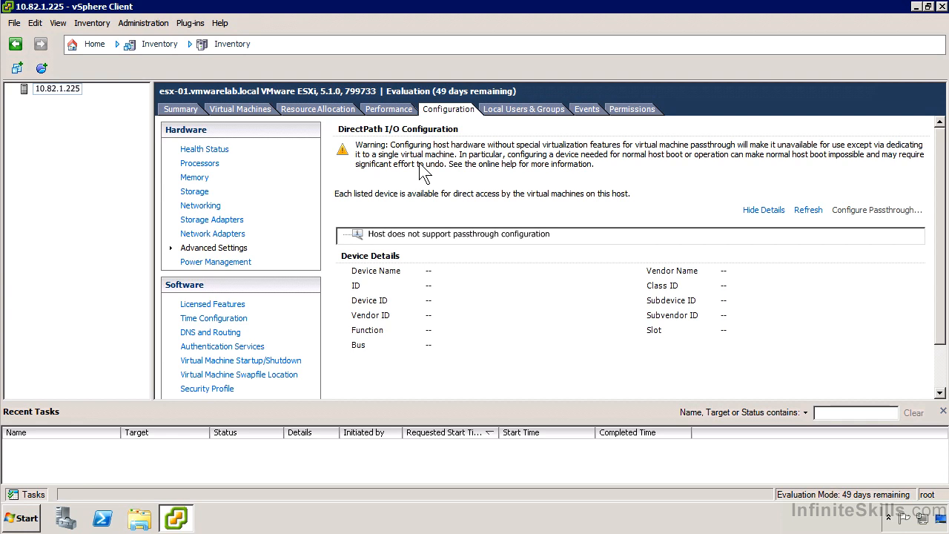
# Review the host's power management settings and licensed features, including the options for assigning a license, without assigning one.
pyautogui.click(251, 263)
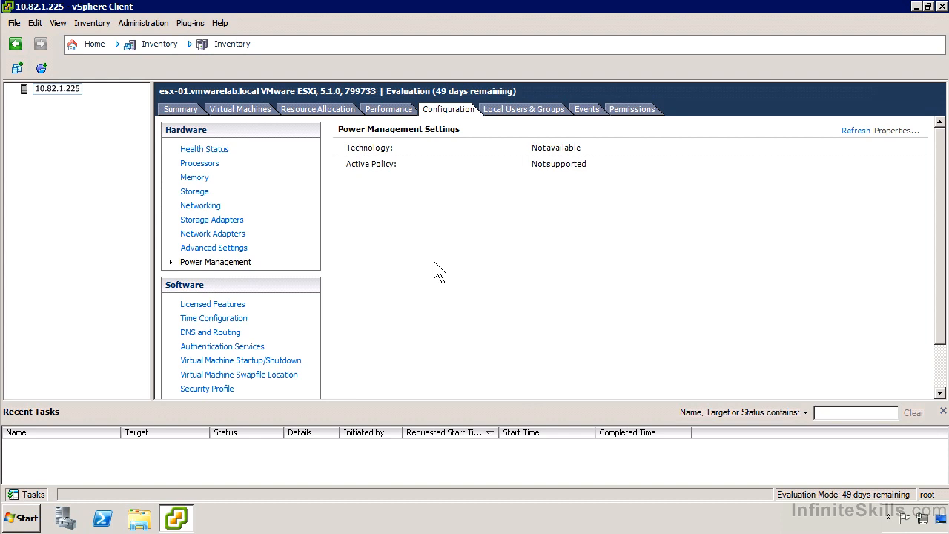
pyautogui.scroll(-2, 442, 283)
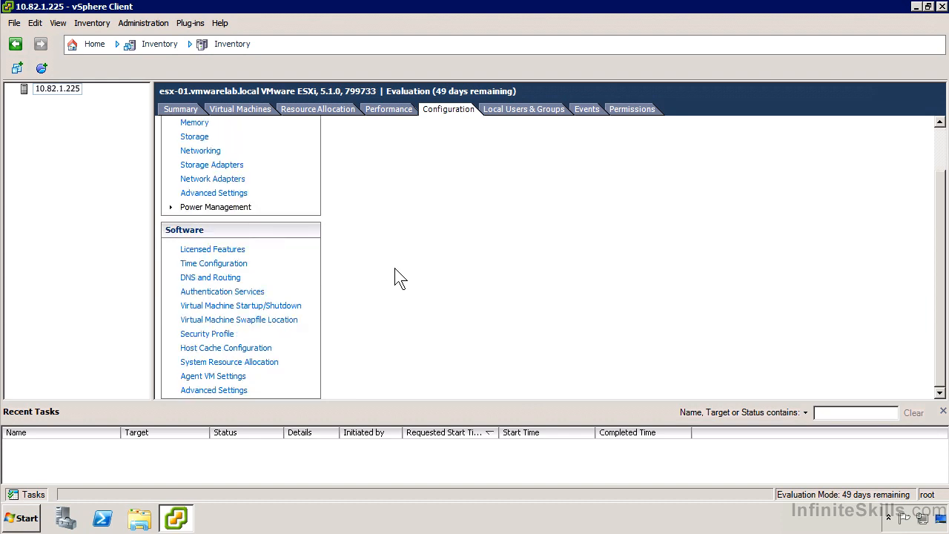
pyautogui.click(221, 250)
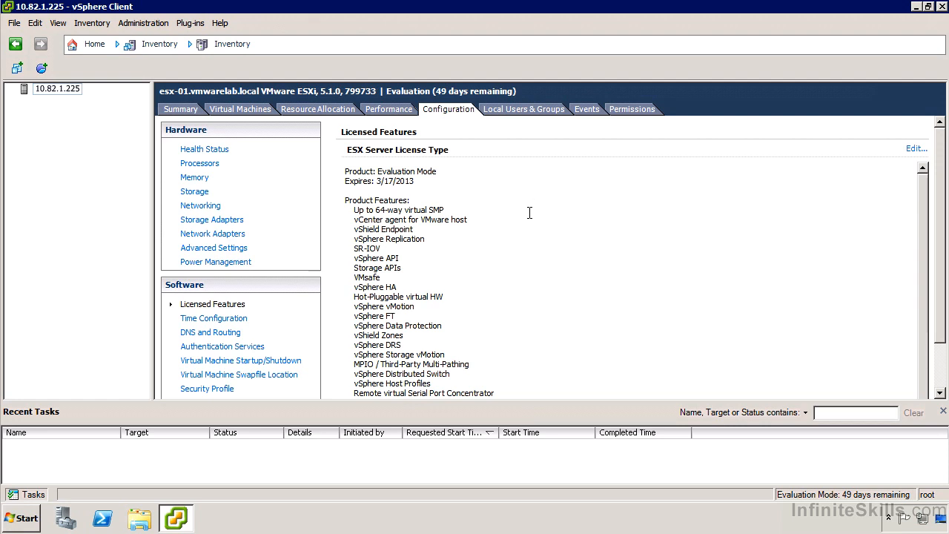
pyautogui.moveTo(935, 288); pyautogui.dragTo(934, 360)
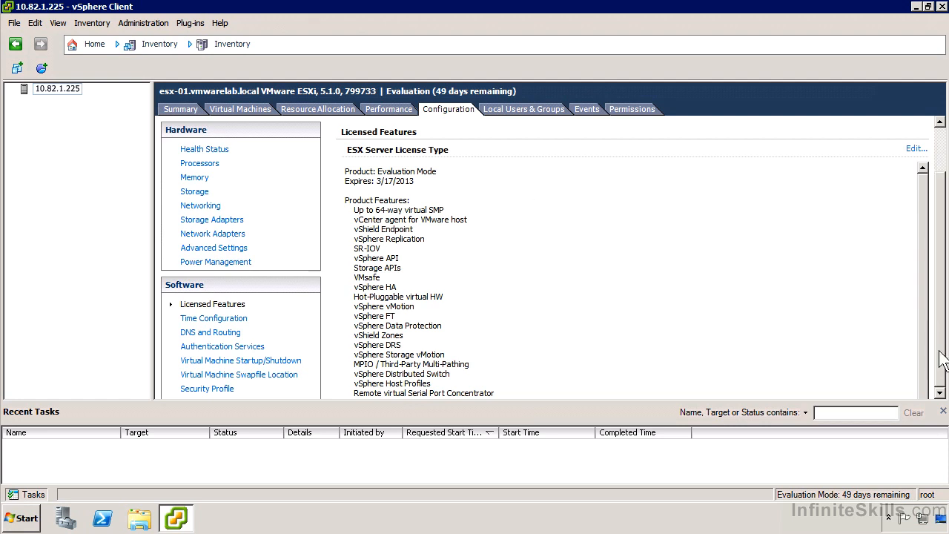
pyautogui.click(927, 367)
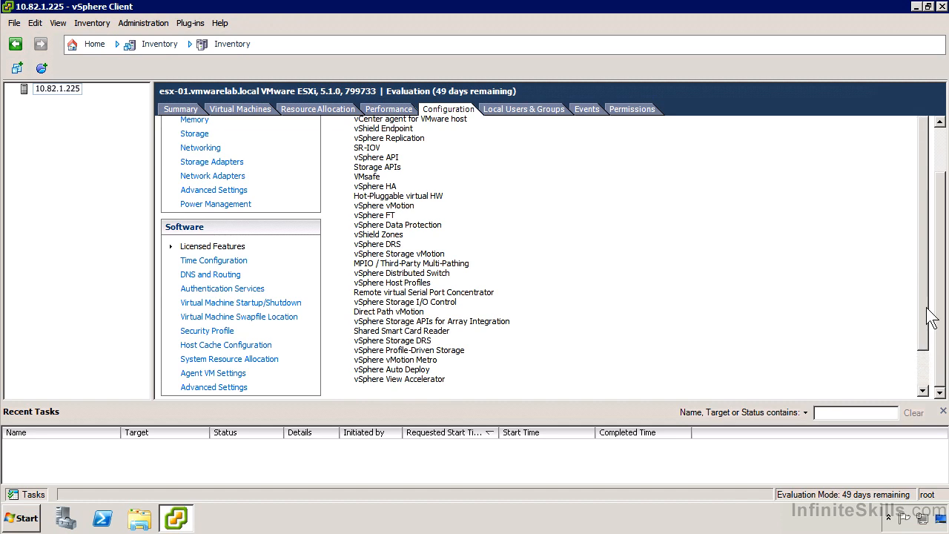
pyautogui.moveTo(924, 229); pyautogui.dragTo(934, 189)
pyautogui.click(938, 170)
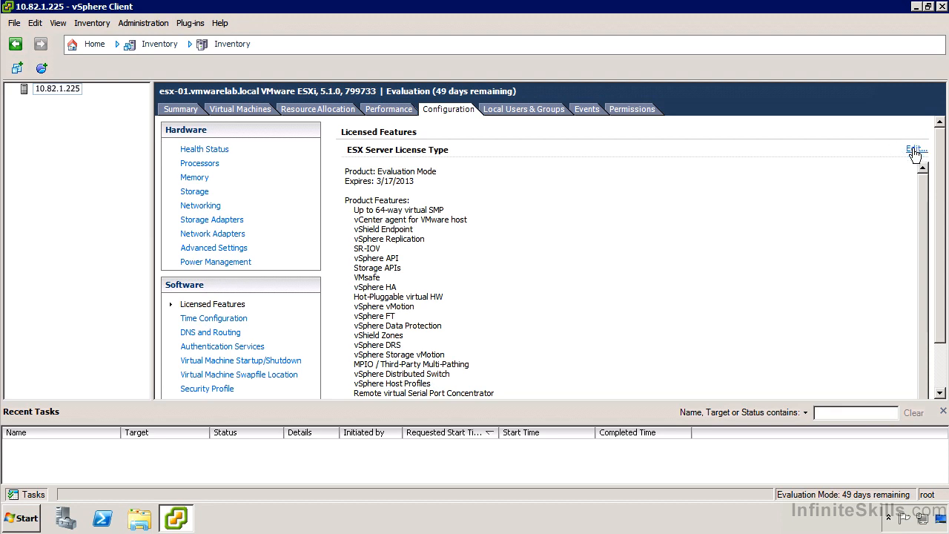
pyautogui.click(916, 150)
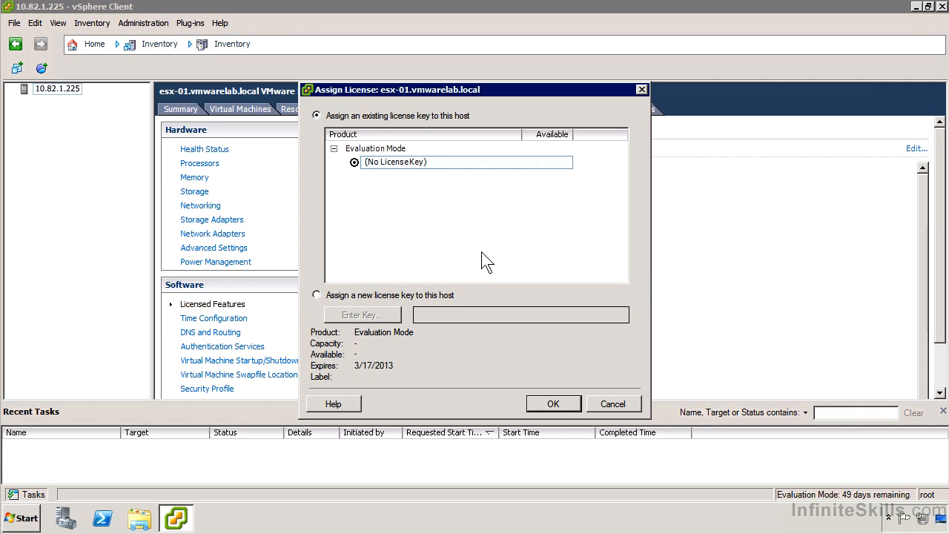
pyautogui.click(620, 401)
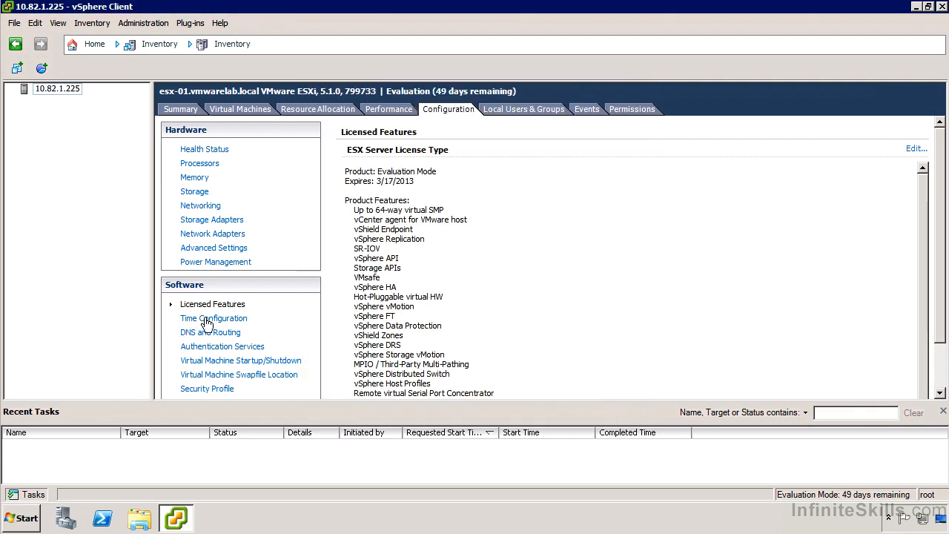
# Review the host's time configuration and its DNS and routing settings, including the default gateway configuration.
pyautogui.click(207, 322)
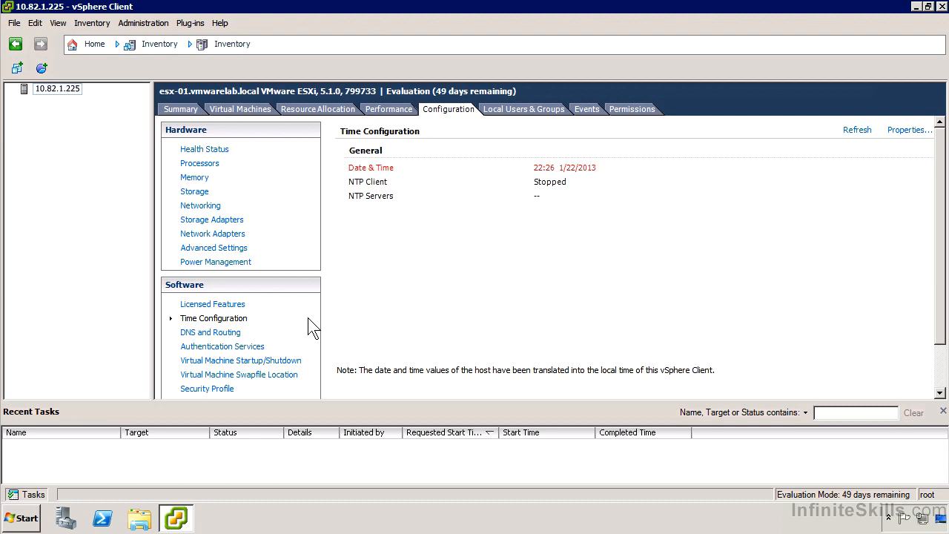
pyautogui.click(232, 334)
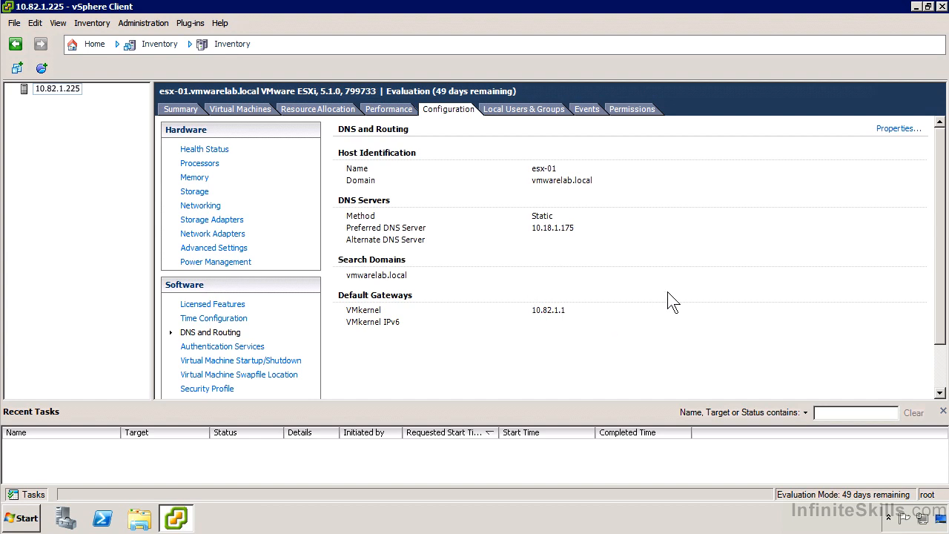
pyautogui.click(887, 131)
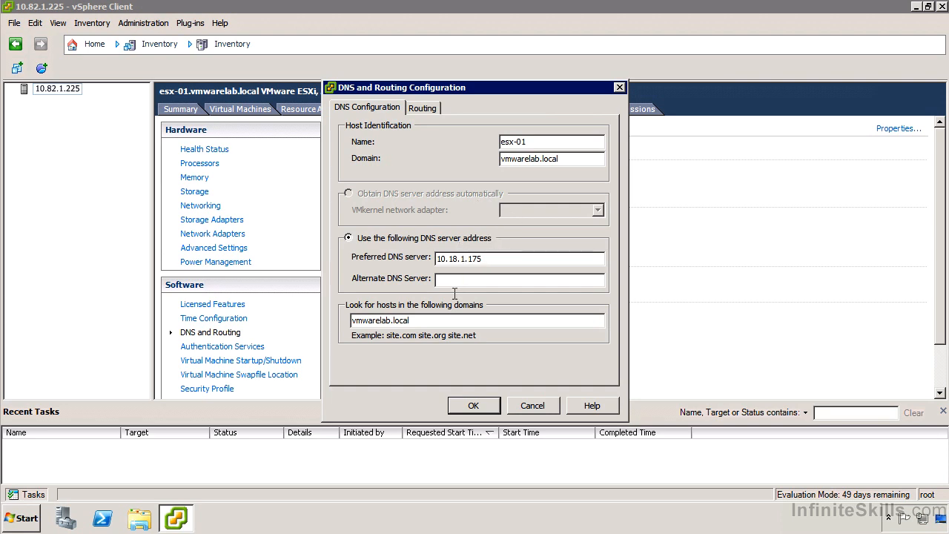
pyautogui.click(419, 110)
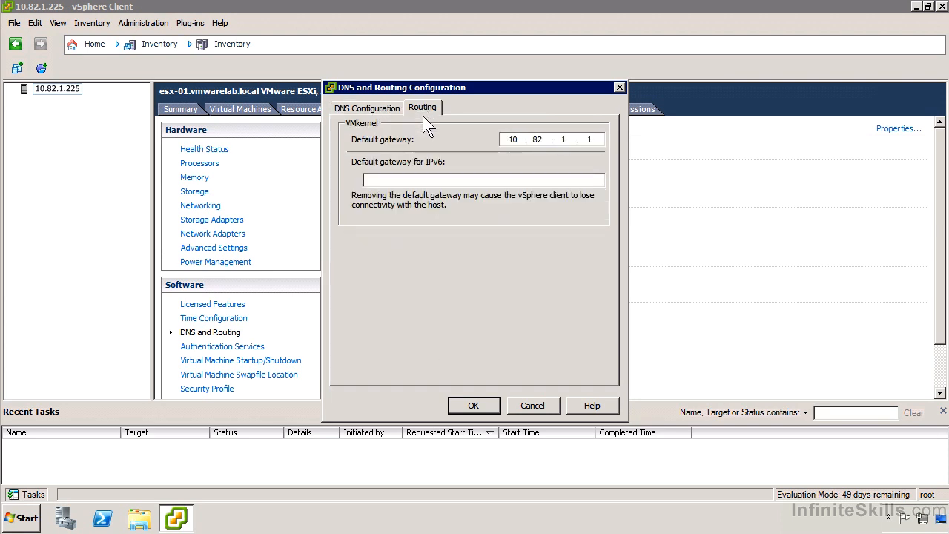
pyautogui.click(526, 405)
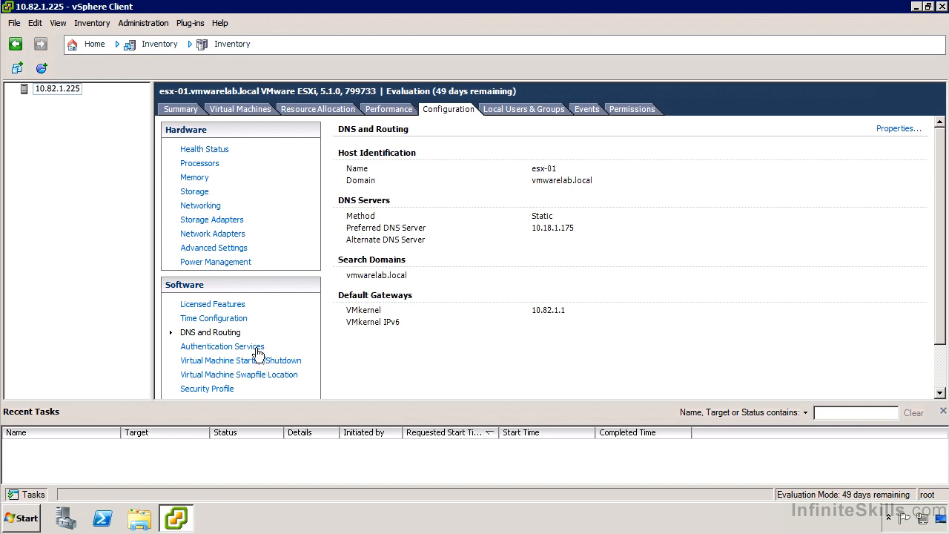
# Review the host's authentication services and the directory service type, domain and authentication proxy options in the directory services configuration.
pyautogui.click(257, 349)
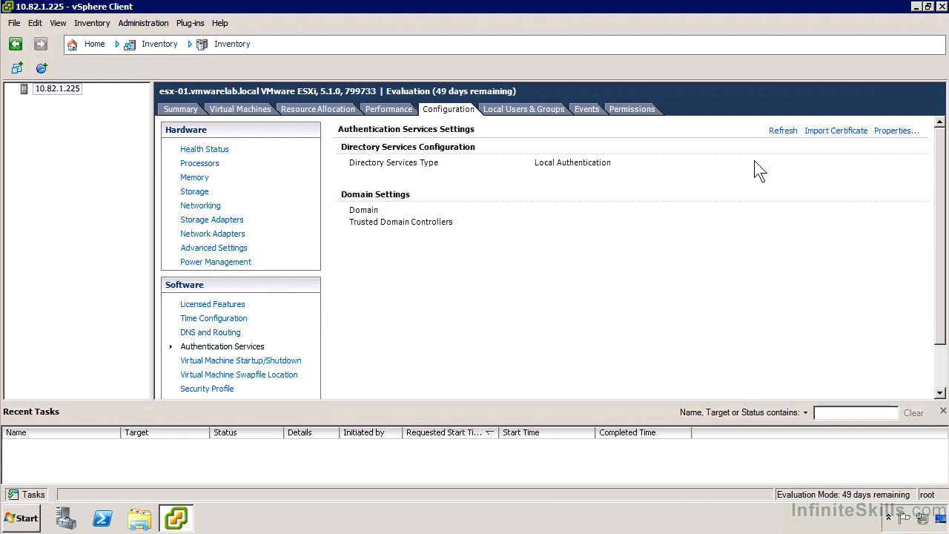
pyautogui.click(882, 139)
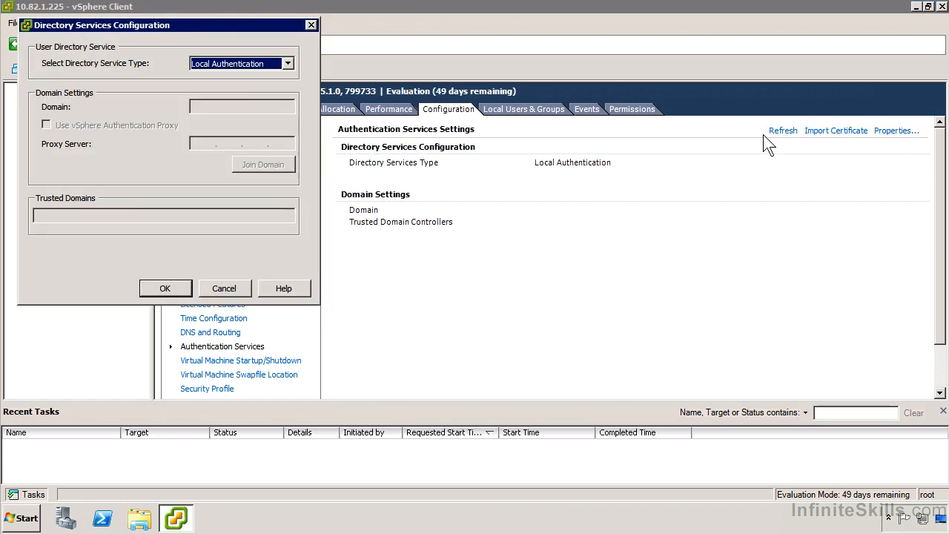
pyautogui.click(221, 64)
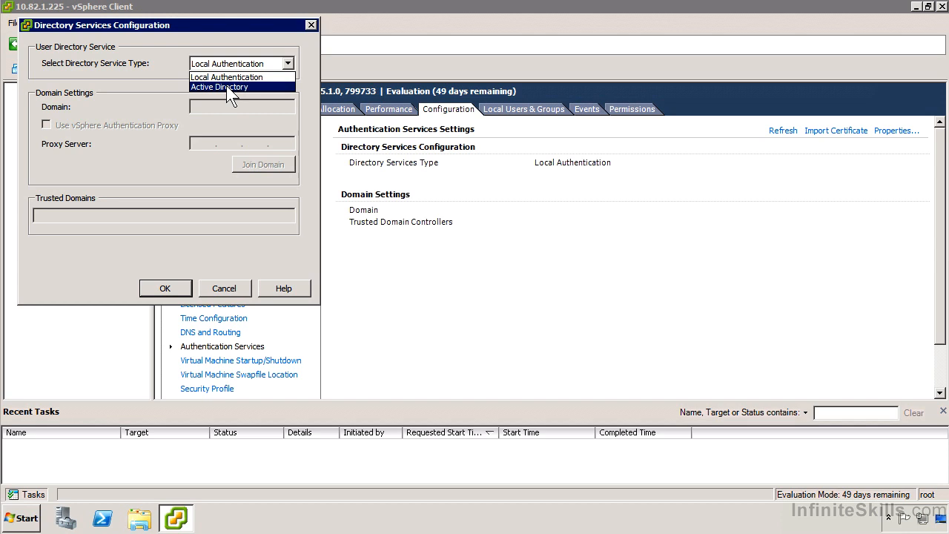
pyautogui.click(103, 125)
pyautogui.click(214, 288)
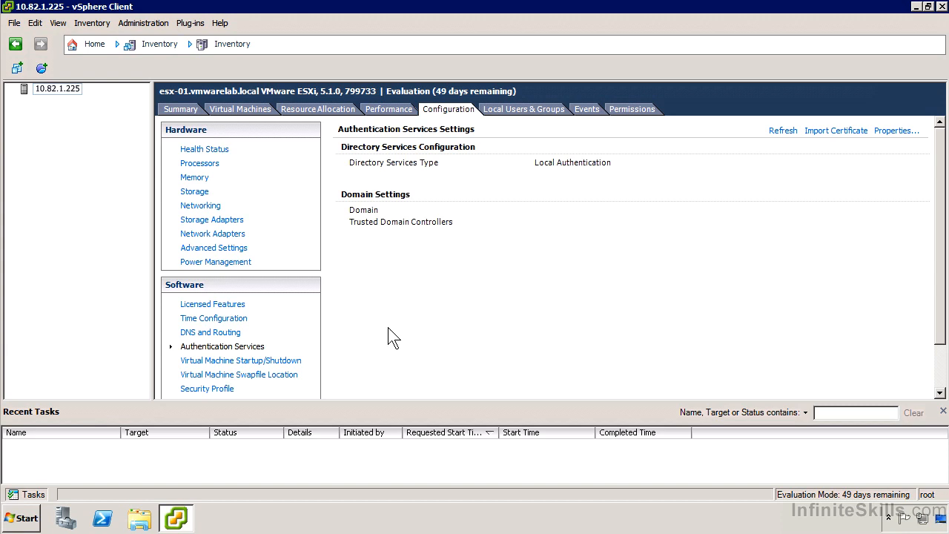
# Review the virtual machine startup and shutdown settings, including the default delays and startup order options.
pyautogui.click(265, 363)
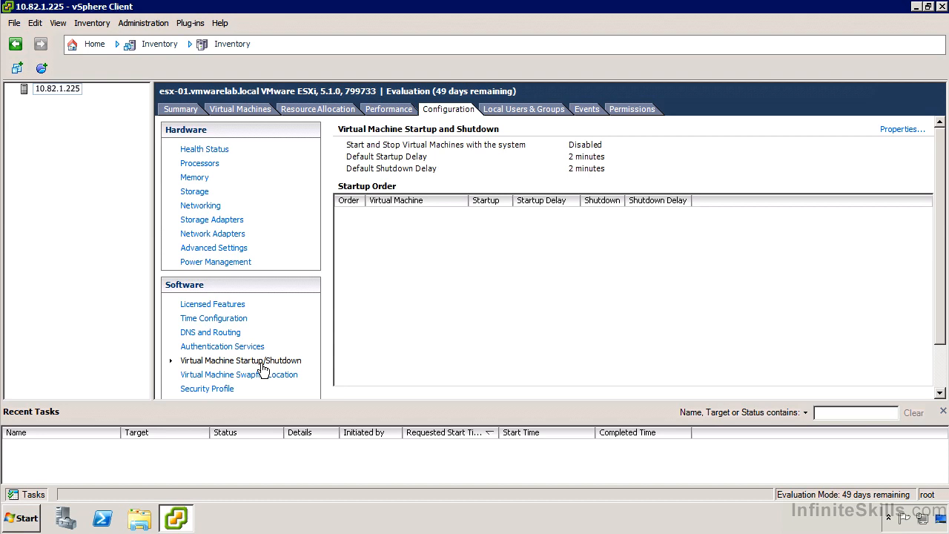
pyautogui.click(885, 131)
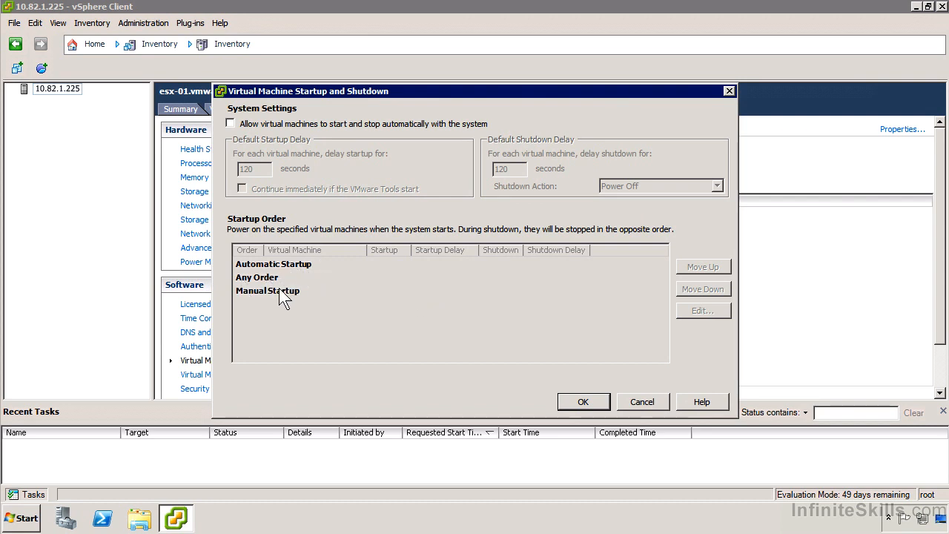
pyautogui.click(641, 394)
# Review the virtual machine swapfile location and the available options for where swapfiles are stored.
pyautogui.click(245, 376)
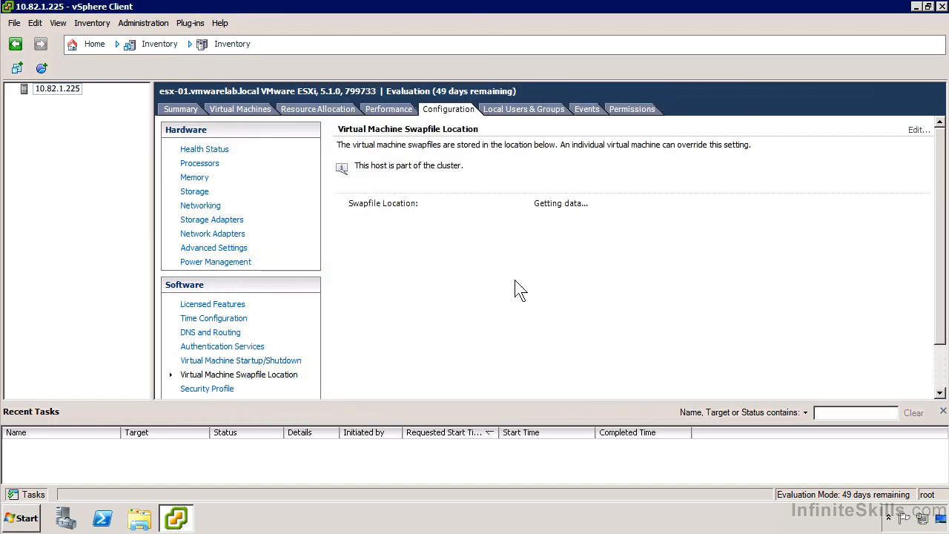
pyautogui.click(919, 130)
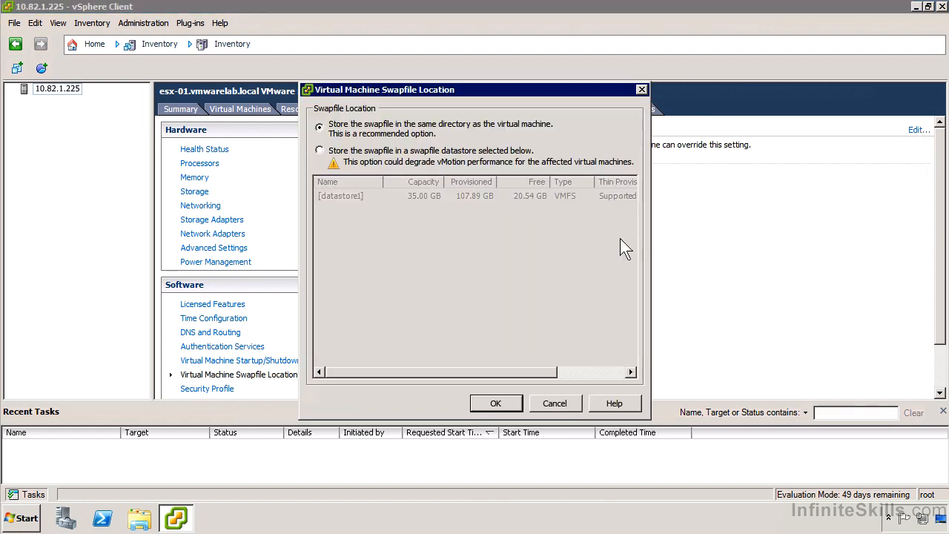
pyautogui.click(554, 403)
# Examine the host's security profile, covering services, firewall connections and the host image profile acceptance level.
pyautogui.scroll(-2, 278, 326)
pyautogui.click(227, 335)
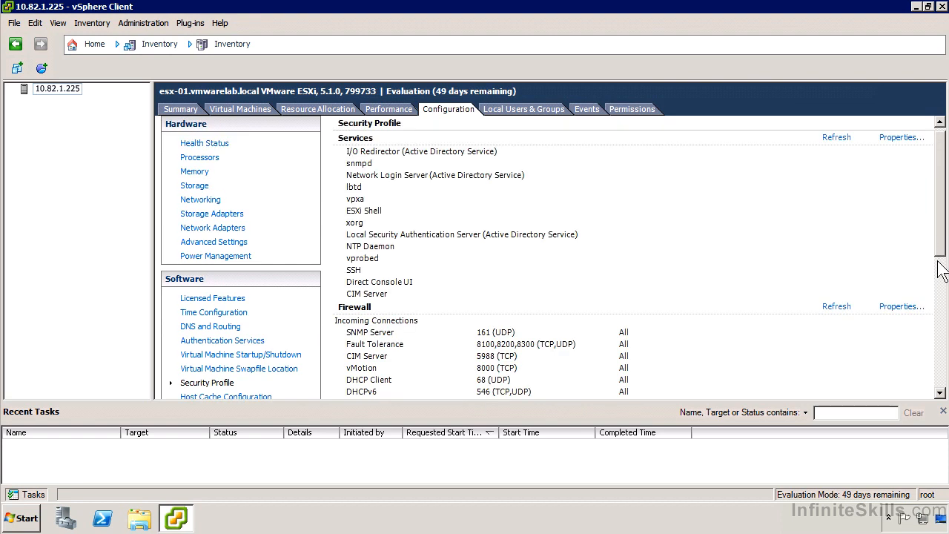
pyautogui.click(940, 291)
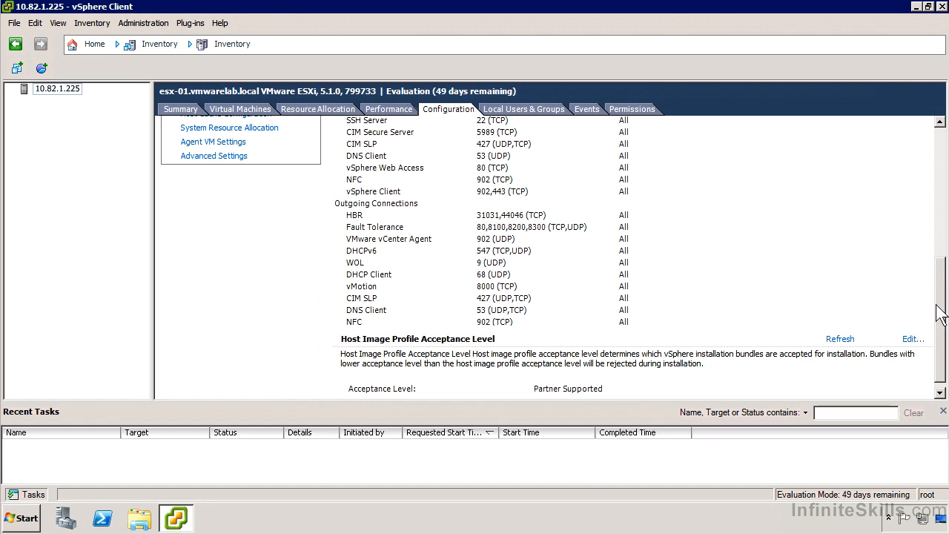
pyautogui.scroll(1, 939, 311)
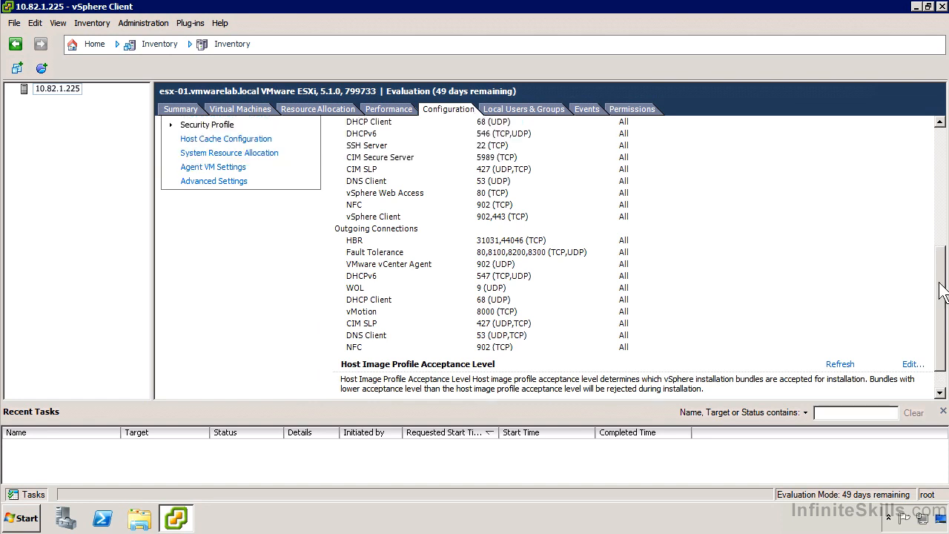
# Review the host cache configuration, system resource allocation and agent VM settings of the host.
pyautogui.click(204, 140)
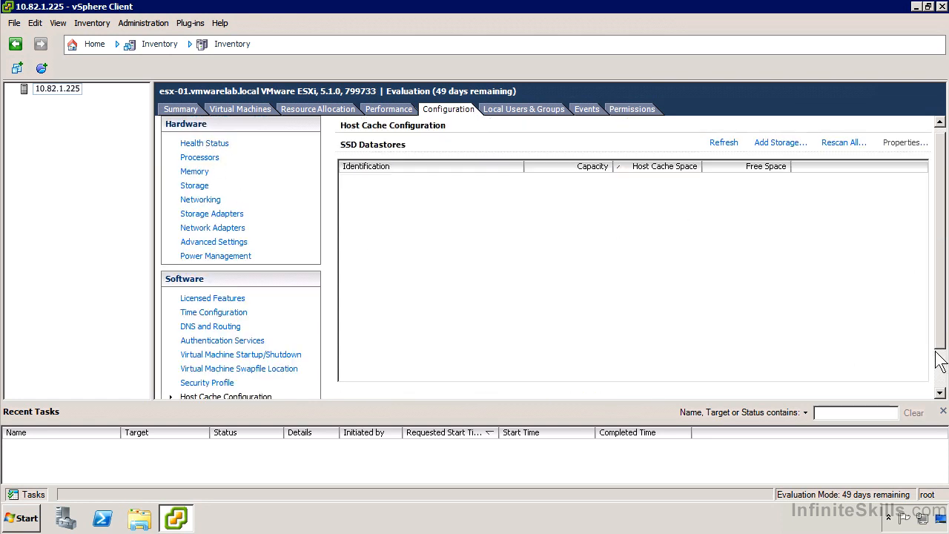
pyautogui.click(944, 375)
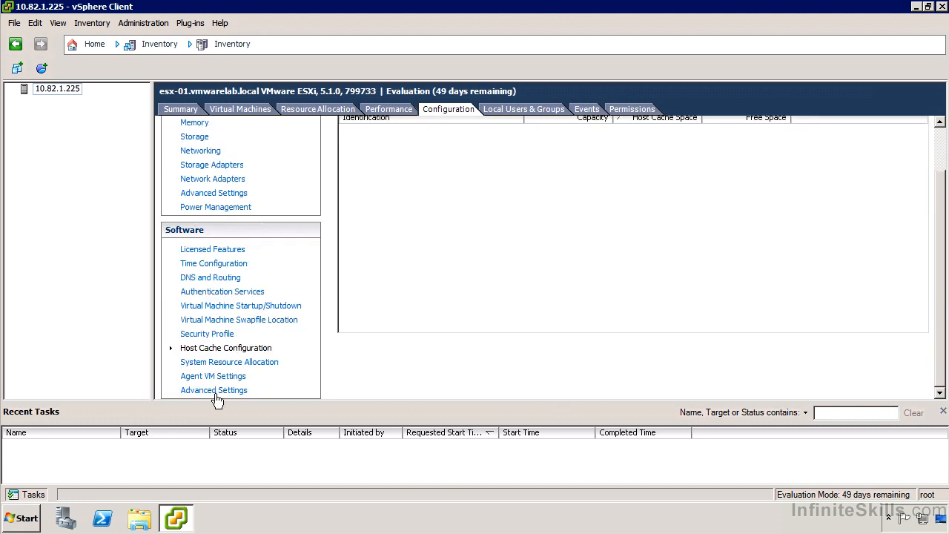
pyautogui.click(226, 363)
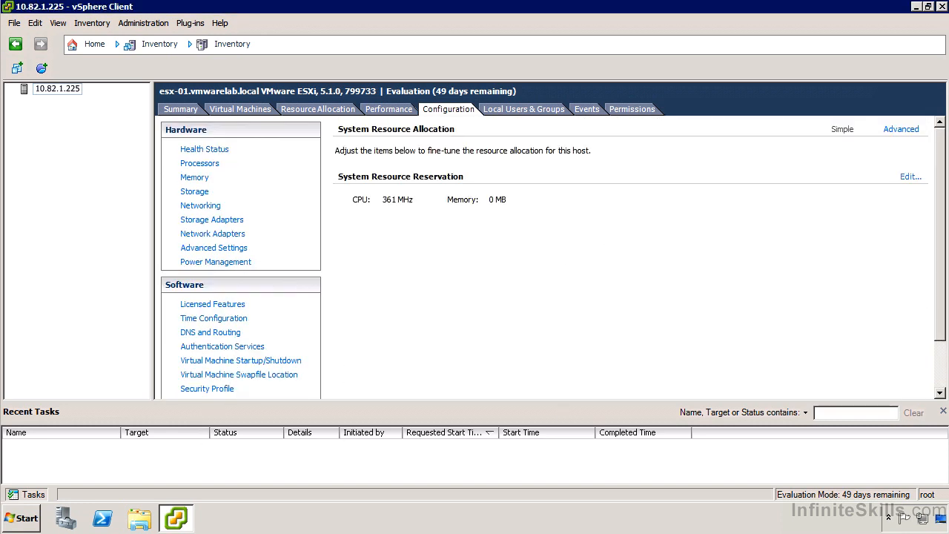
pyautogui.click(944, 367)
pyautogui.click(210, 372)
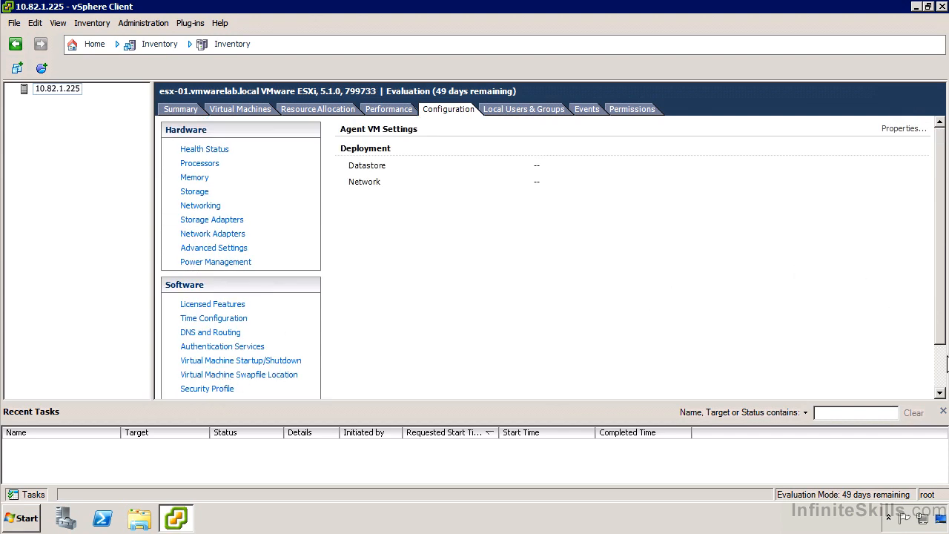
# View the software advanced settings of the host and close them without making changes.
pyautogui.click(942, 367)
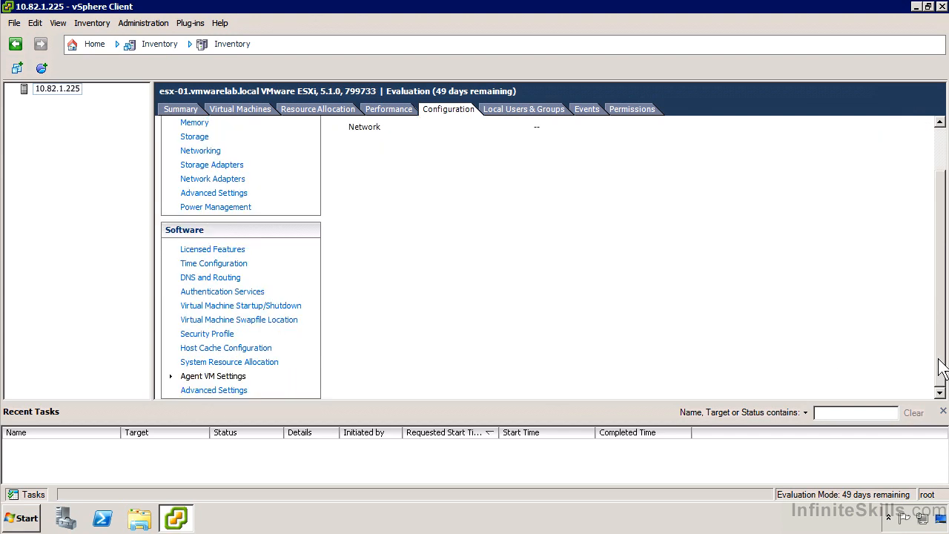
pyautogui.click(223, 390)
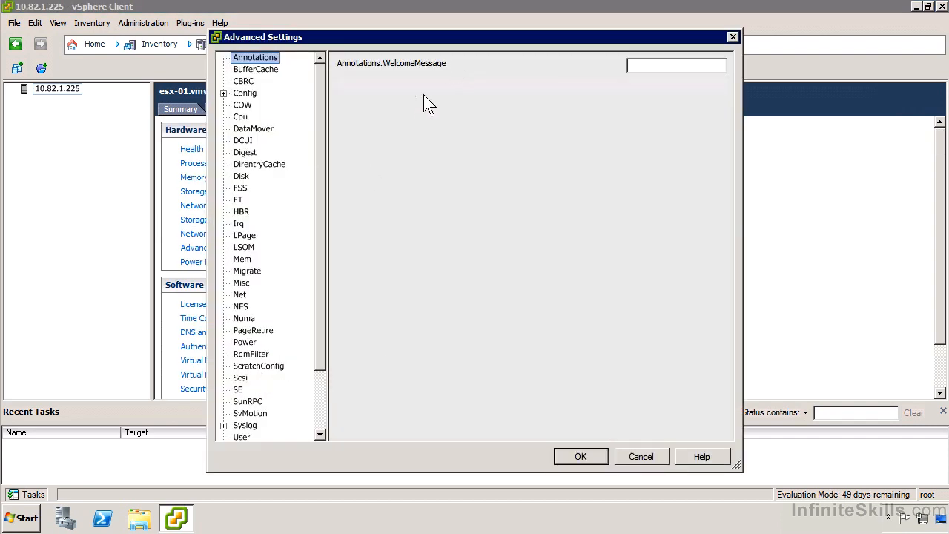
pyautogui.click(639, 457)
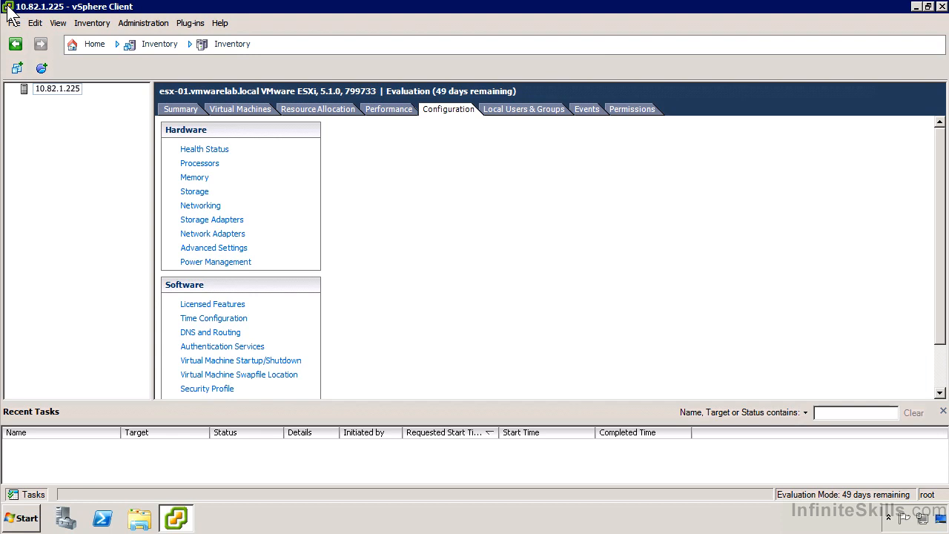
# Review the host's local users, events and permissions, and return to the host configuration.
pyautogui.click(547, 113)
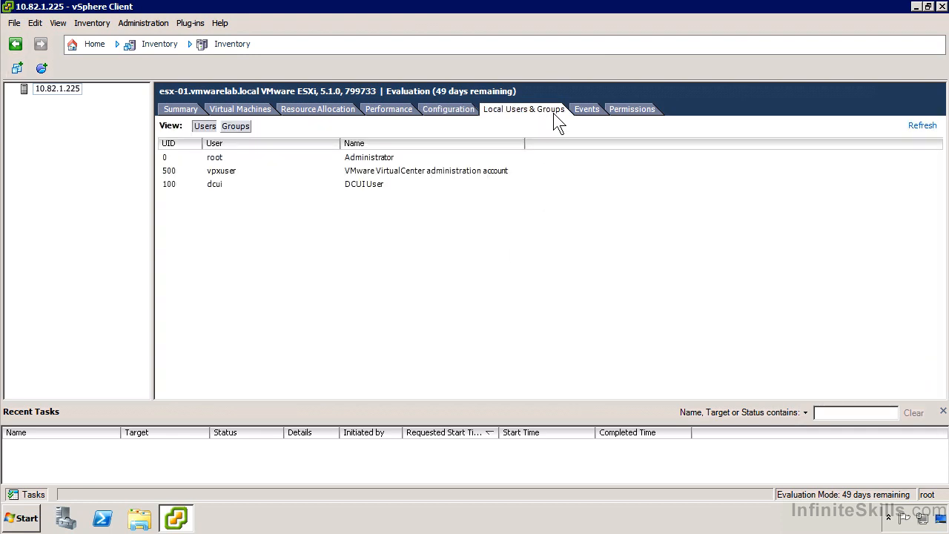
pyautogui.click(589, 119)
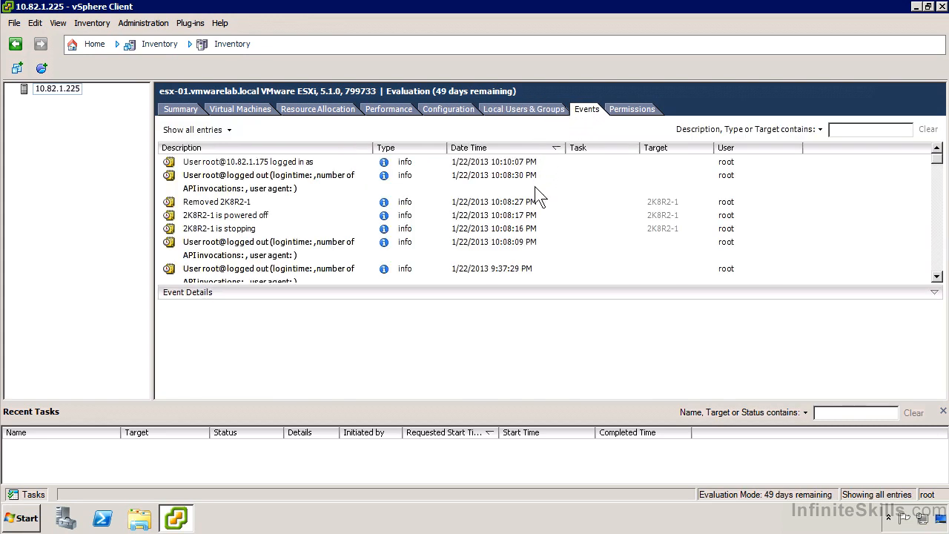
pyautogui.click(622, 115)
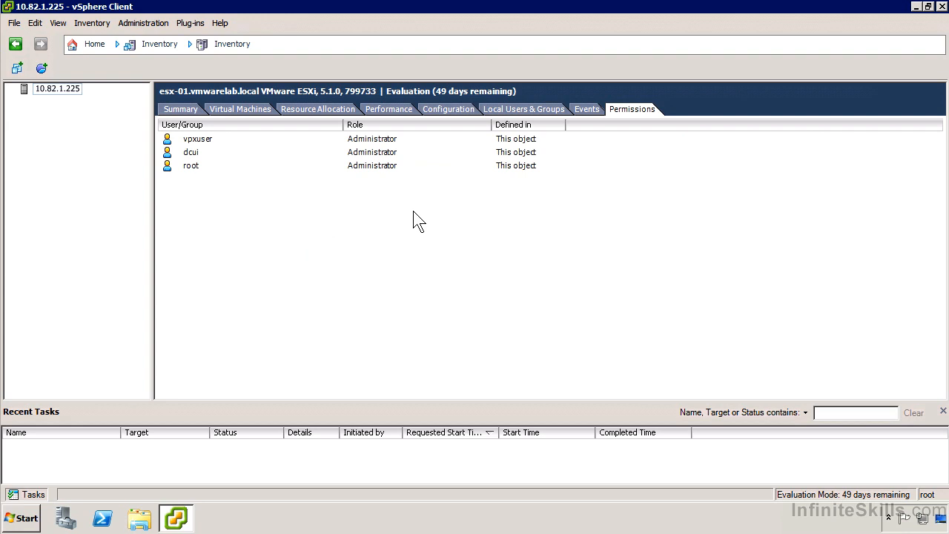
pyautogui.click(451, 111)
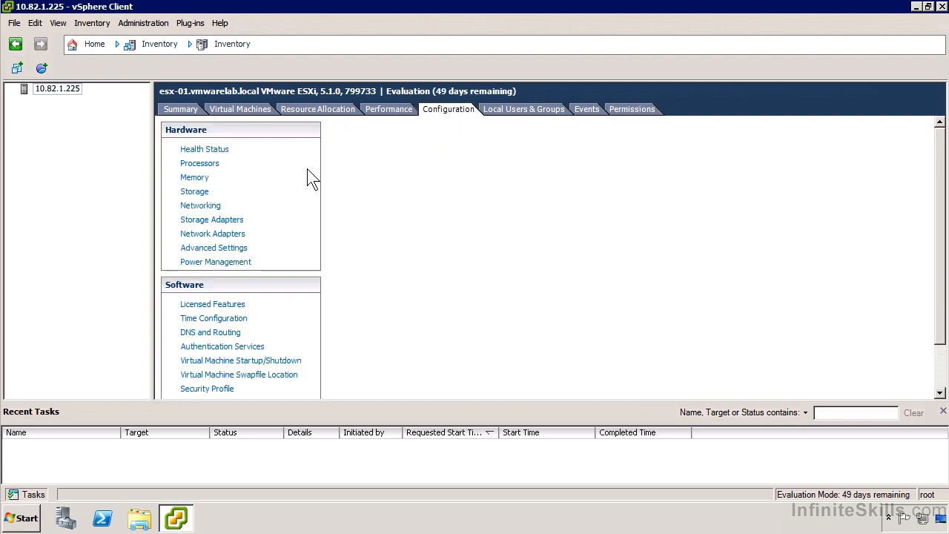
# Browse datastore1 from the host's storage configuration, view its ISO folder and open the 2K8R2-1 folder.
pyautogui.click(201, 194)
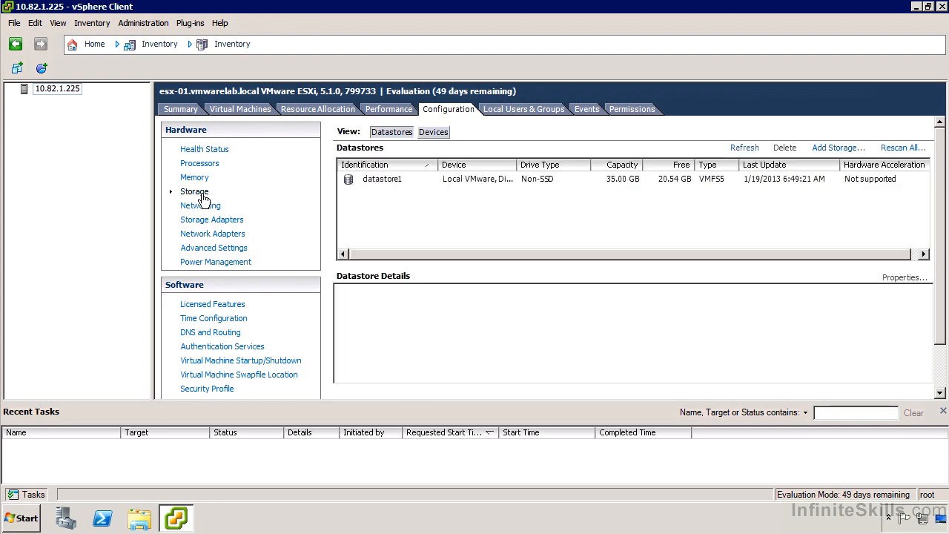
pyautogui.click(397, 180)
pyautogui.rightClick(395, 179)
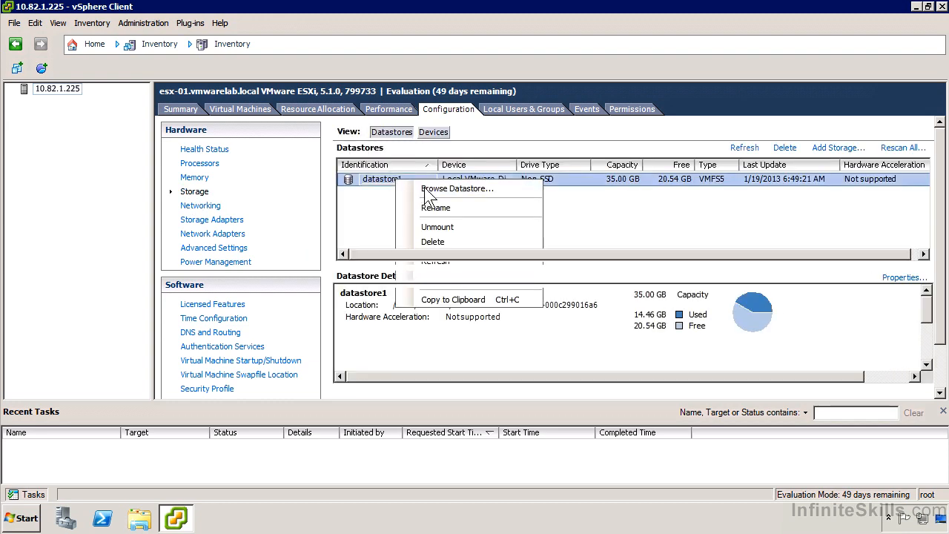
pyautogui.click(426, 187)
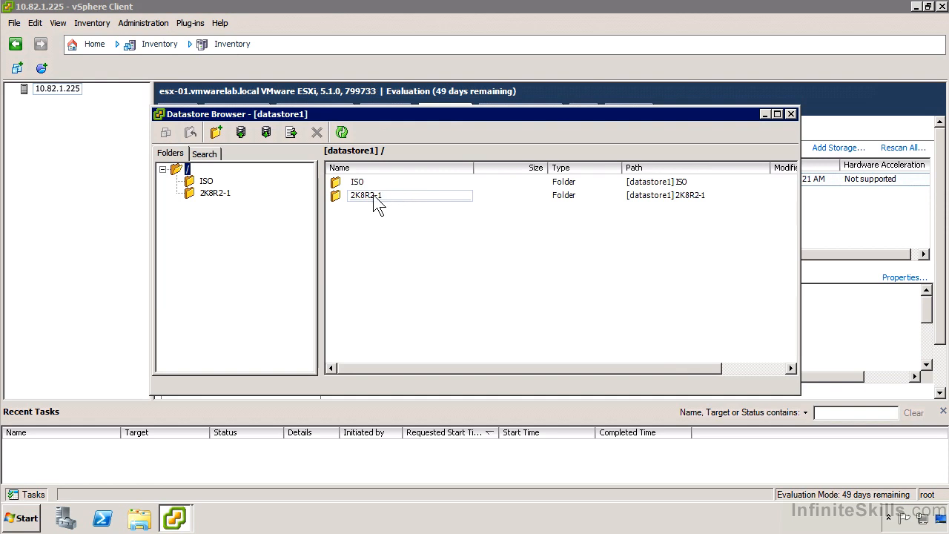
pyautogui.click(206, 182)
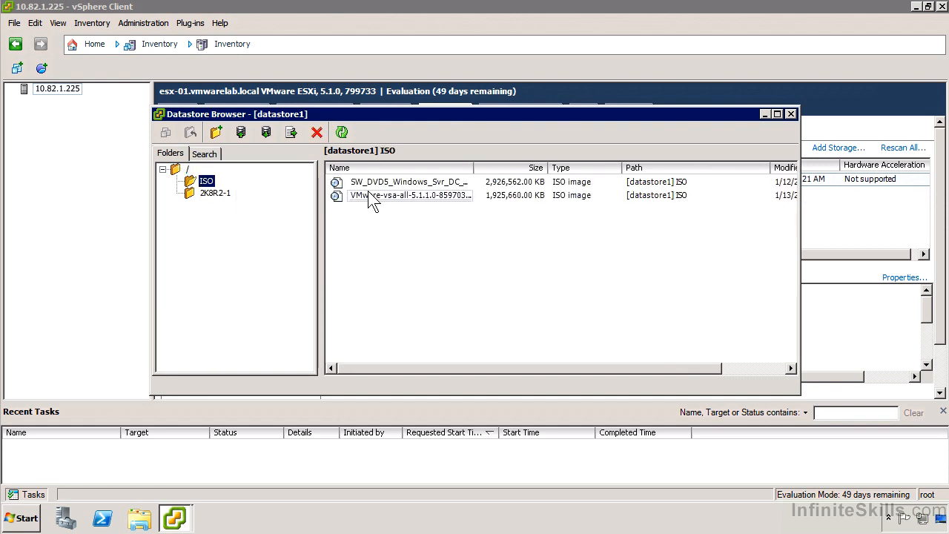
pyautogui.click(213, 196)
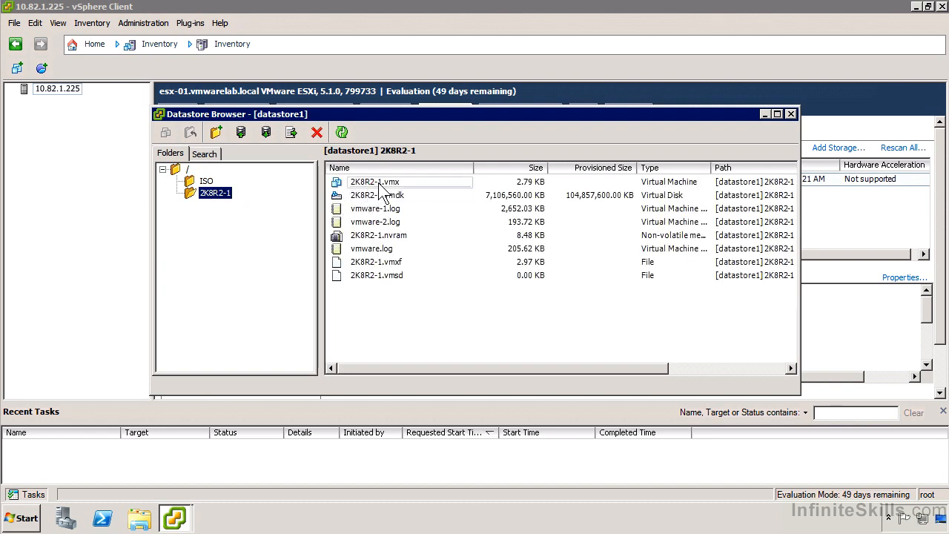
# Add 2K8R2-1.vmx to the inventory as 2K8R2-1 in the 10.82.1.225 resource pool and close the datastore browser.
pyautogui.click(378, 186)
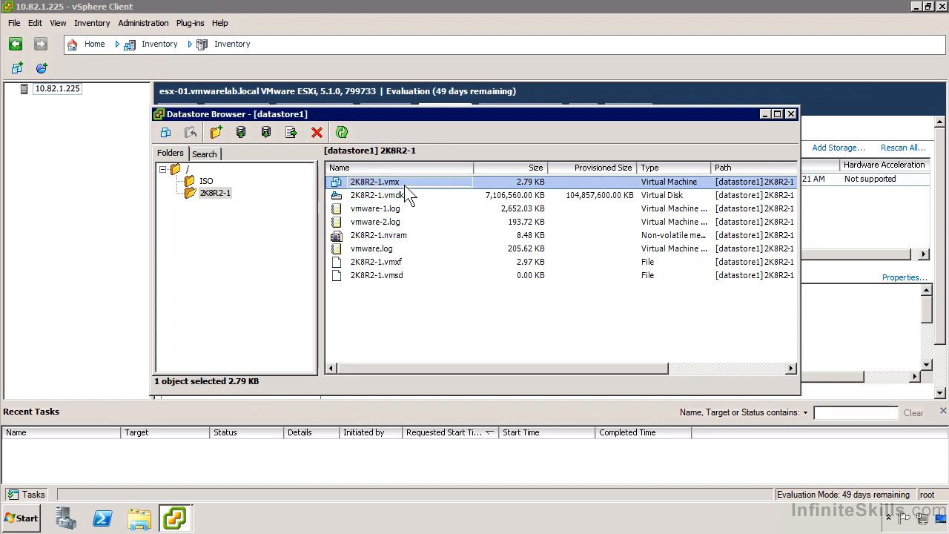
pyautogui.rightClick(403, 183)
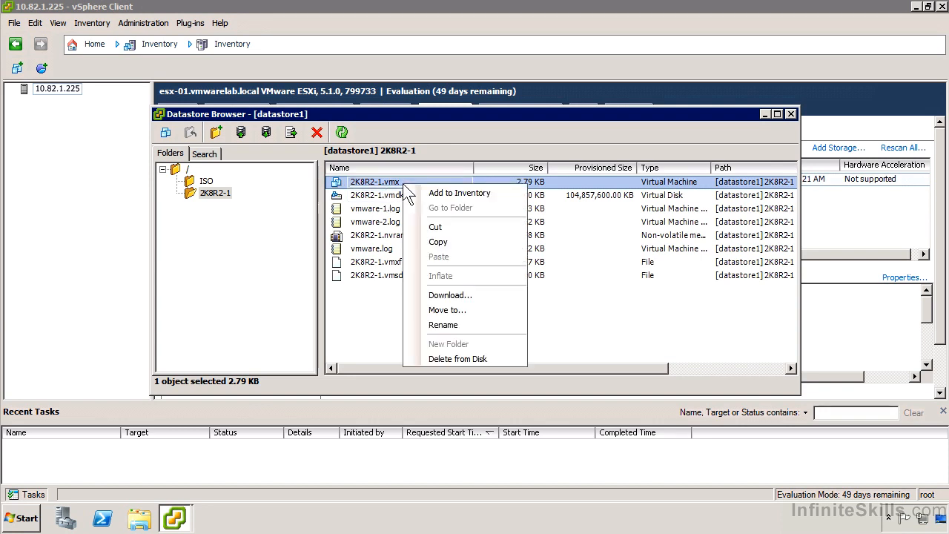
pyautogui.click(431, 194)
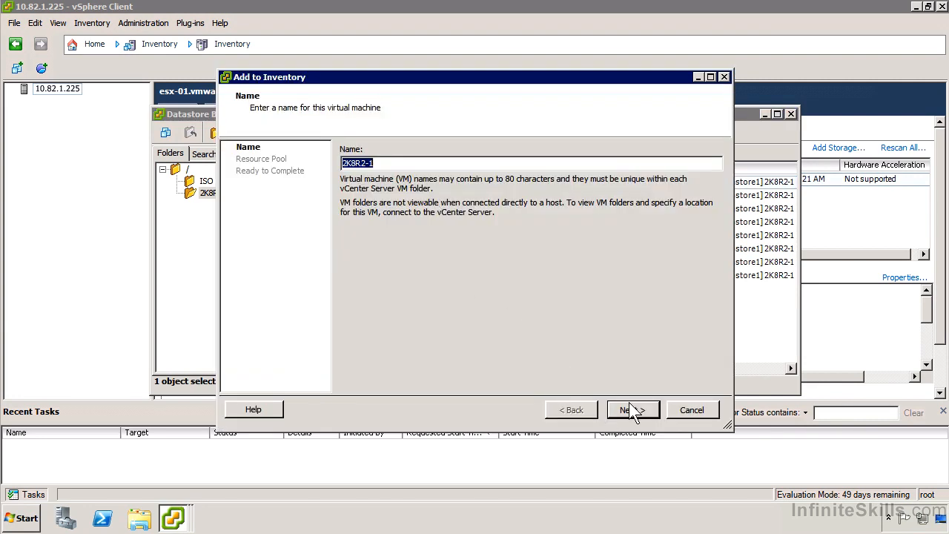
pyautogui.click(633, 410)
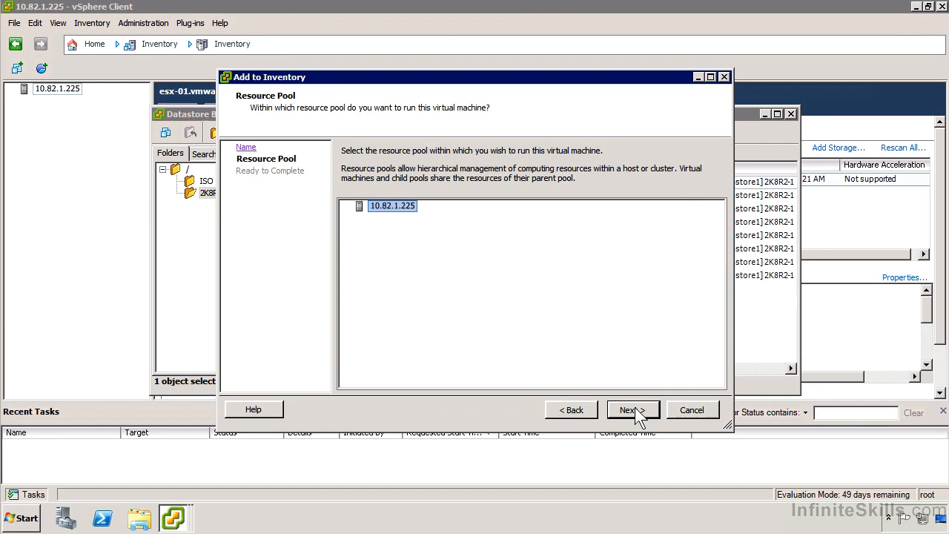
pyautogui.click(633, 410)
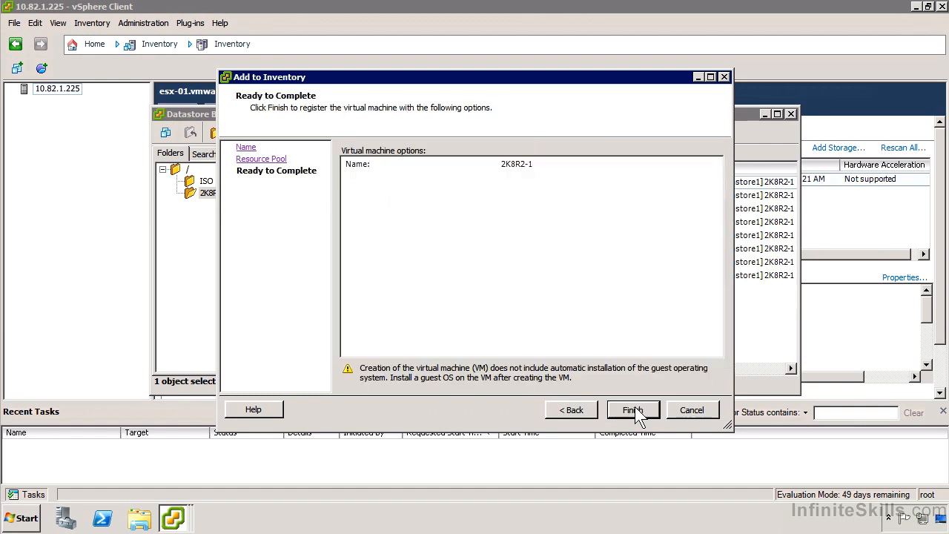
pyautogui.click(634, 412)
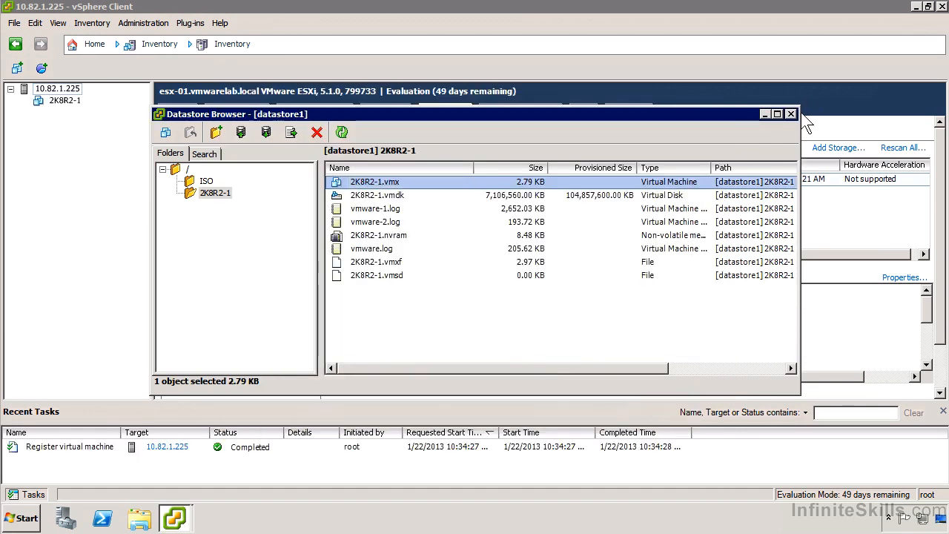
pyautogui.click(790, 114)
# Select the 2K8R2-1 virtual machine in the inventory and review its available power operations without running any.
pyautogui.click(64, 100)
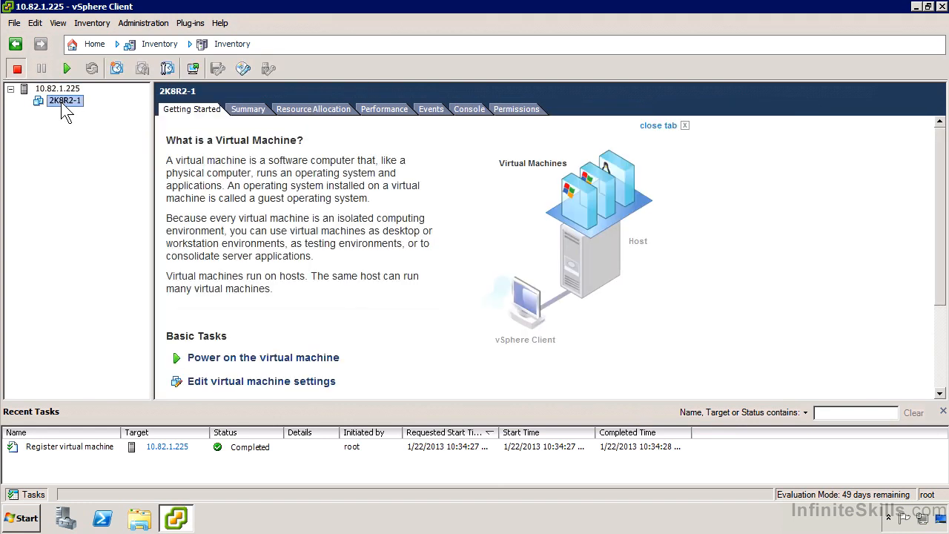
pyautogui.rightClick(62, 102)
pyautogui.moveTo(97, 115)
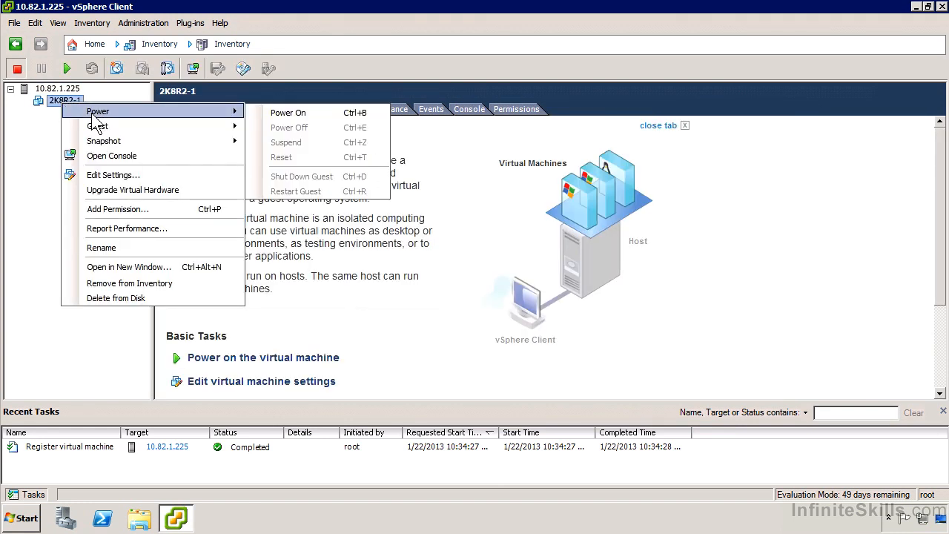
pyautogui.click(51, 138)
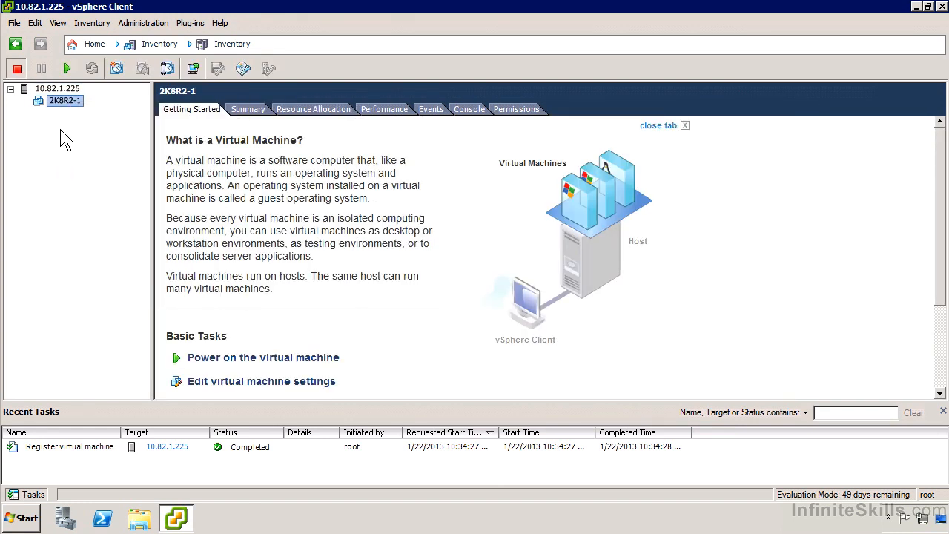